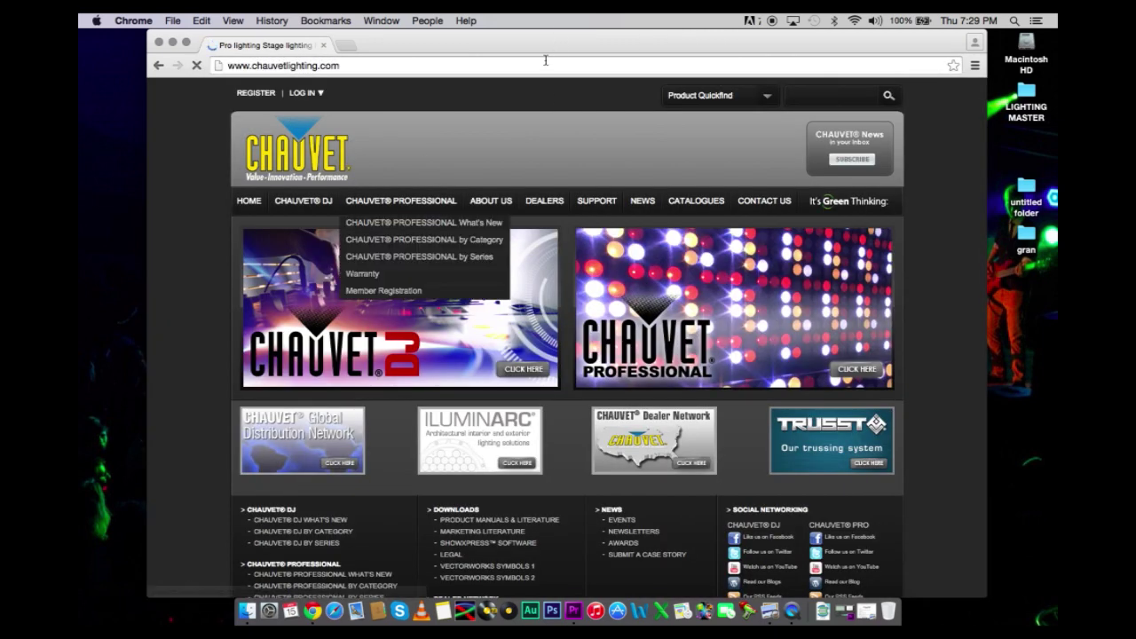
# - Open the ShowXpress™ Software download page from the SUPPORT dropdown
pyautogui.moveTo(592, 205)
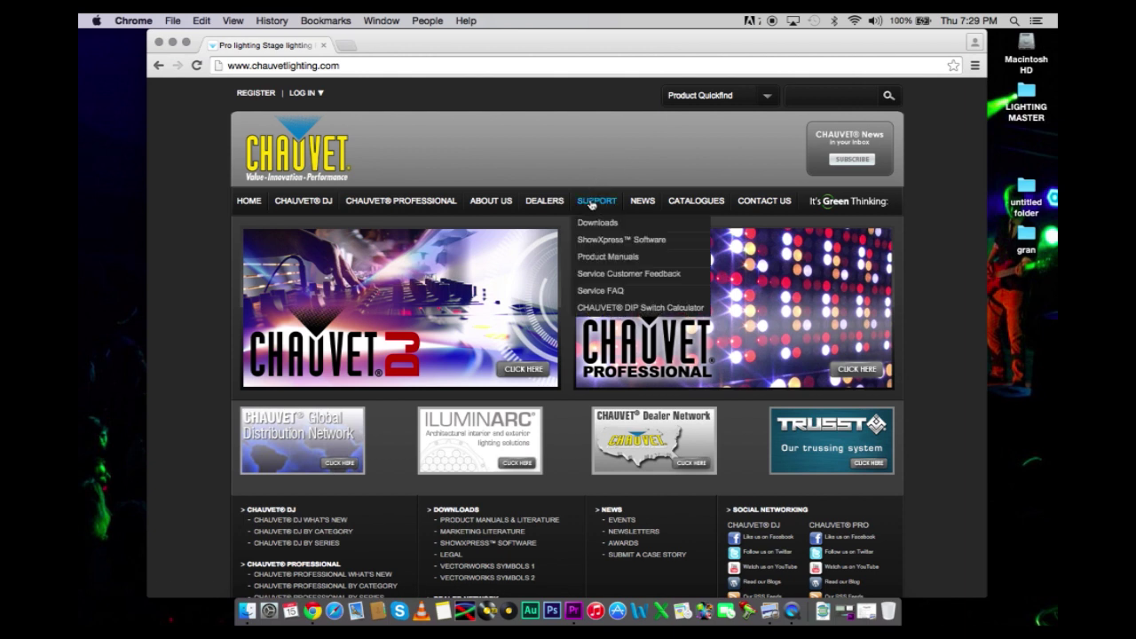
pyautogui.click(590, 241)
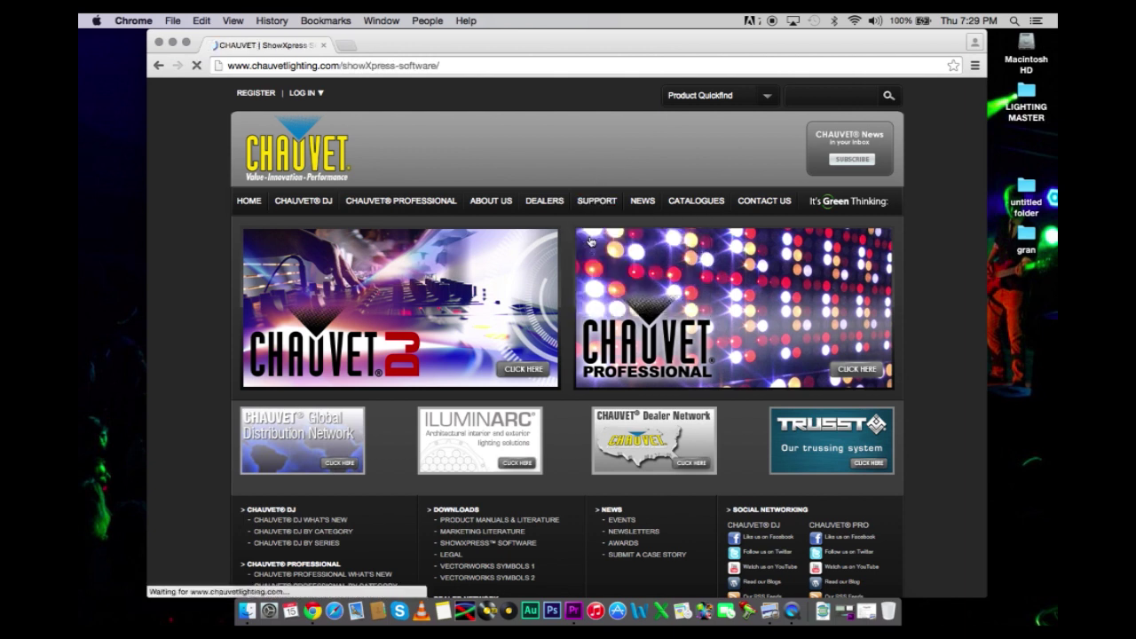
pyautogui.scroll(-5, 852, 322)
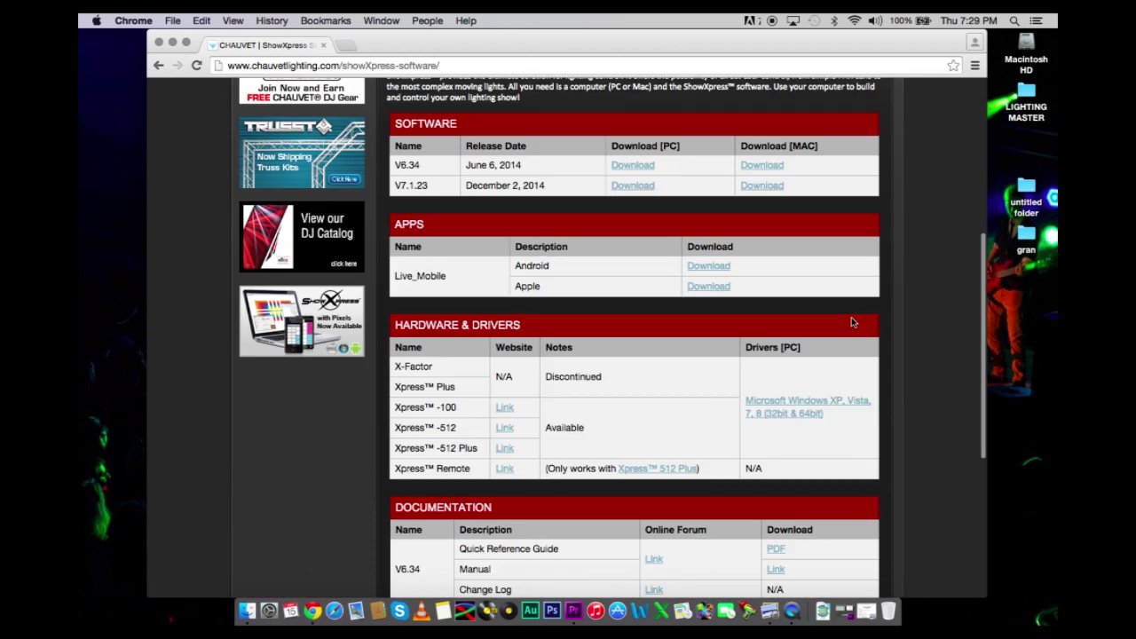
pyautogui.scroll(4, 885, 307)
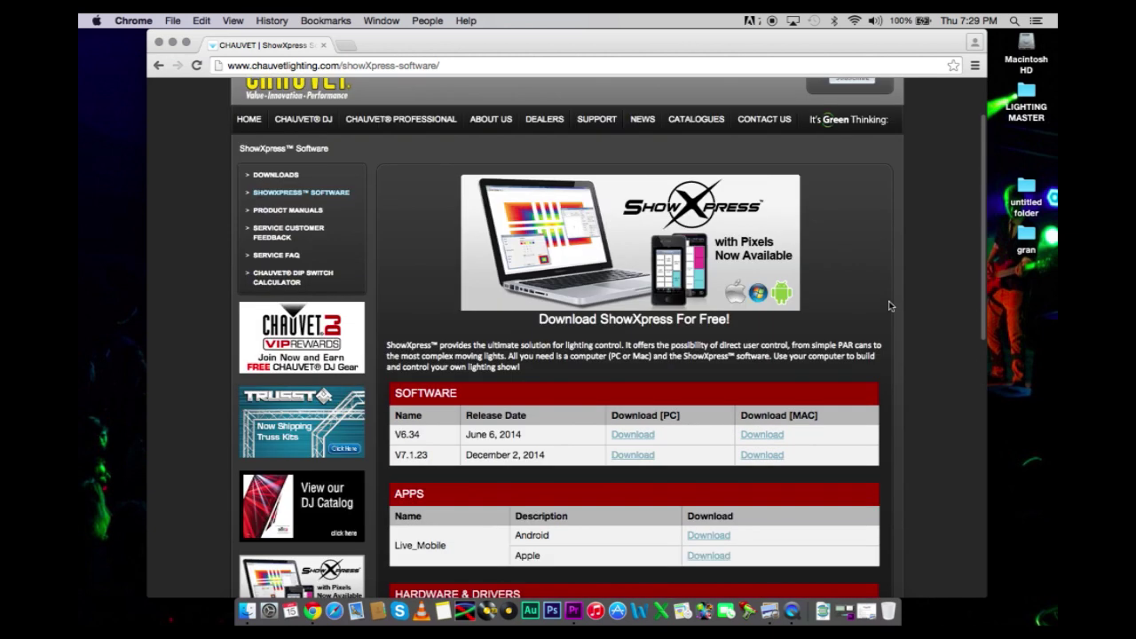
# - Scroll through the Software, Apps and Hardware & Drivers tables and highlight '100' in Xpress™-100
pyautogui.scroll(-4, 890, 307)
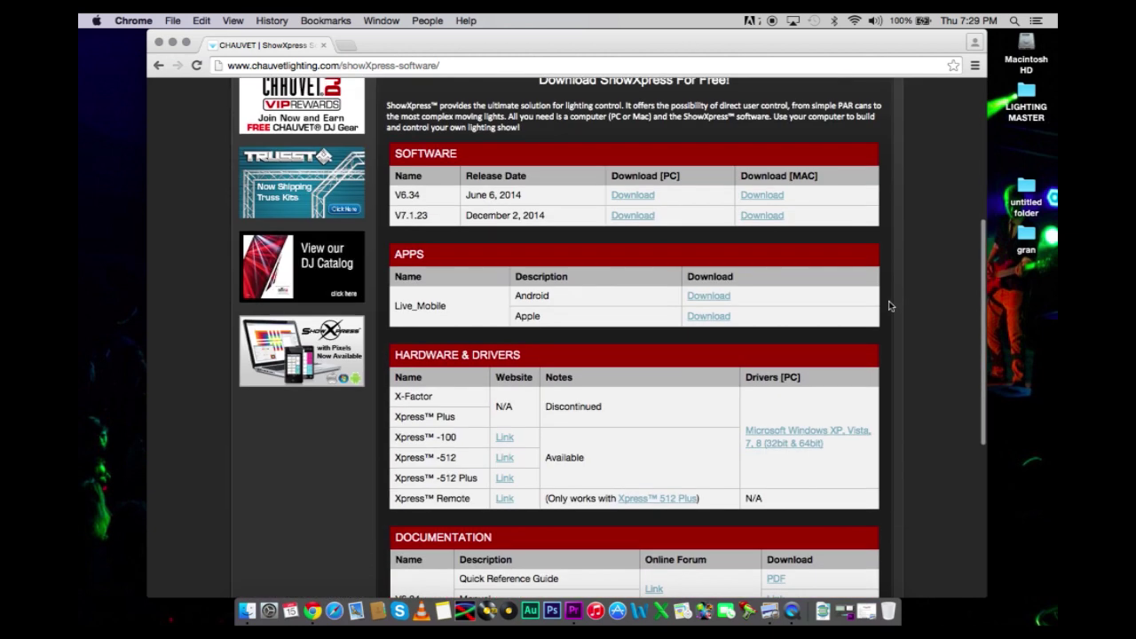
pyautogui.scroll(2, 890, 307)
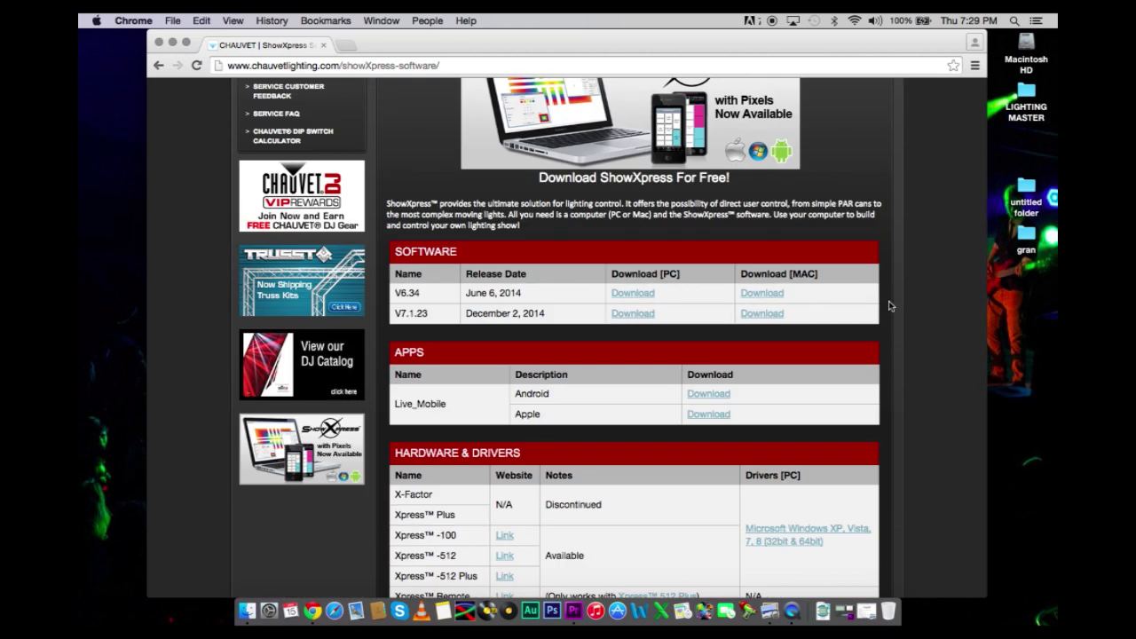
pyautogui.scroll(-6, 905, 308)
pyautogui.scroll(5, 905, 307)
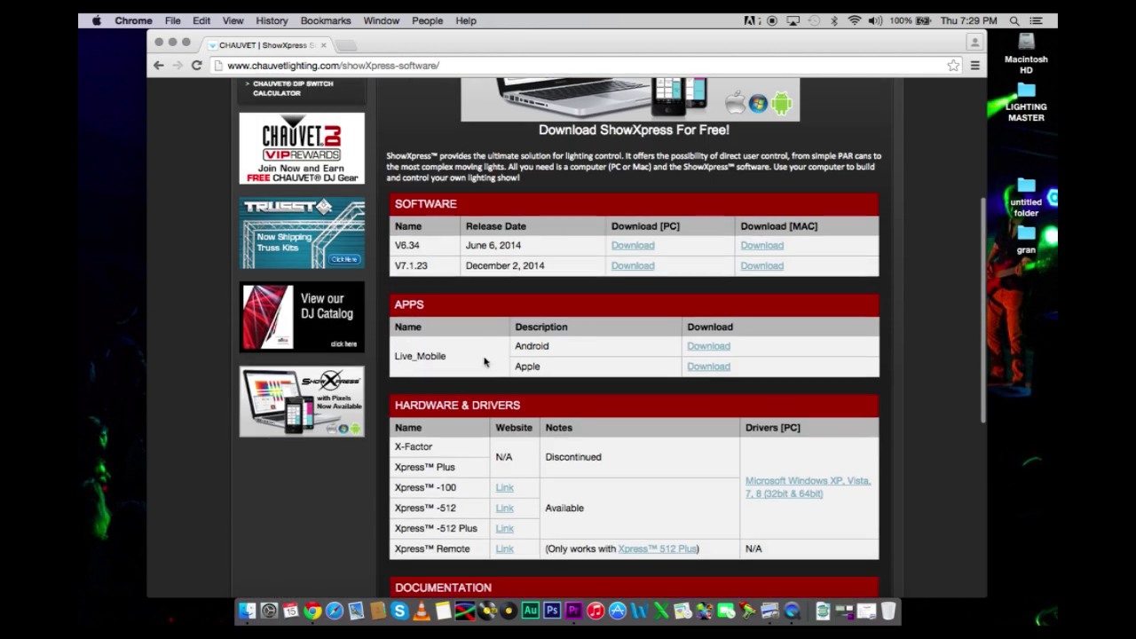
pyautogui.scroll(-1, 485, 362)
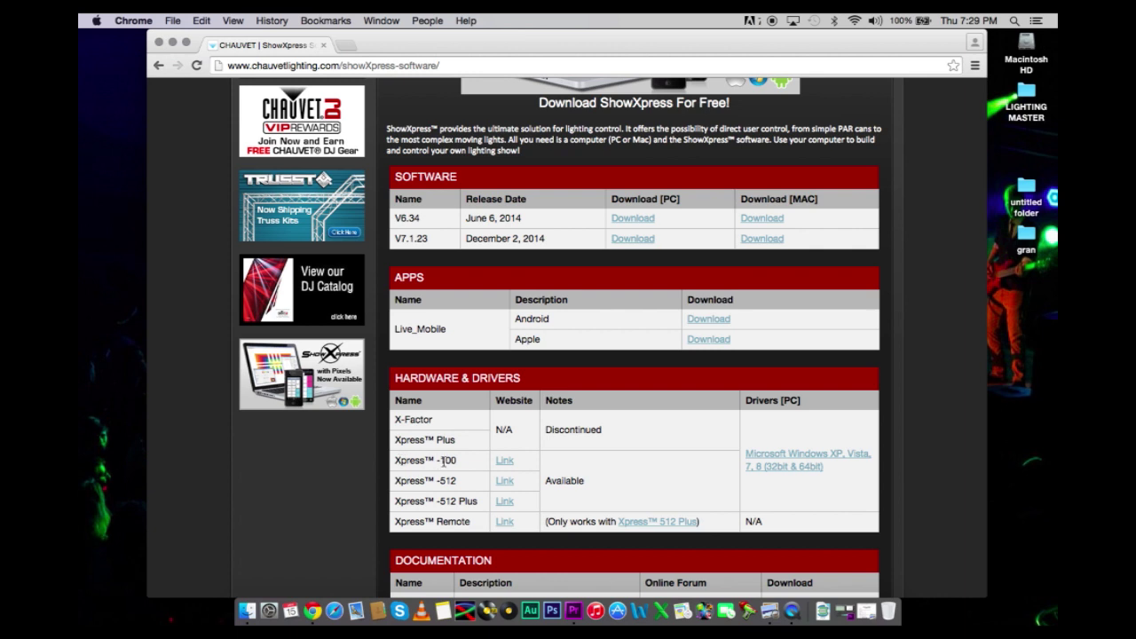
pyautogui.doubleClick(442, 461)
pyautogui.tripleClick(454, 480)
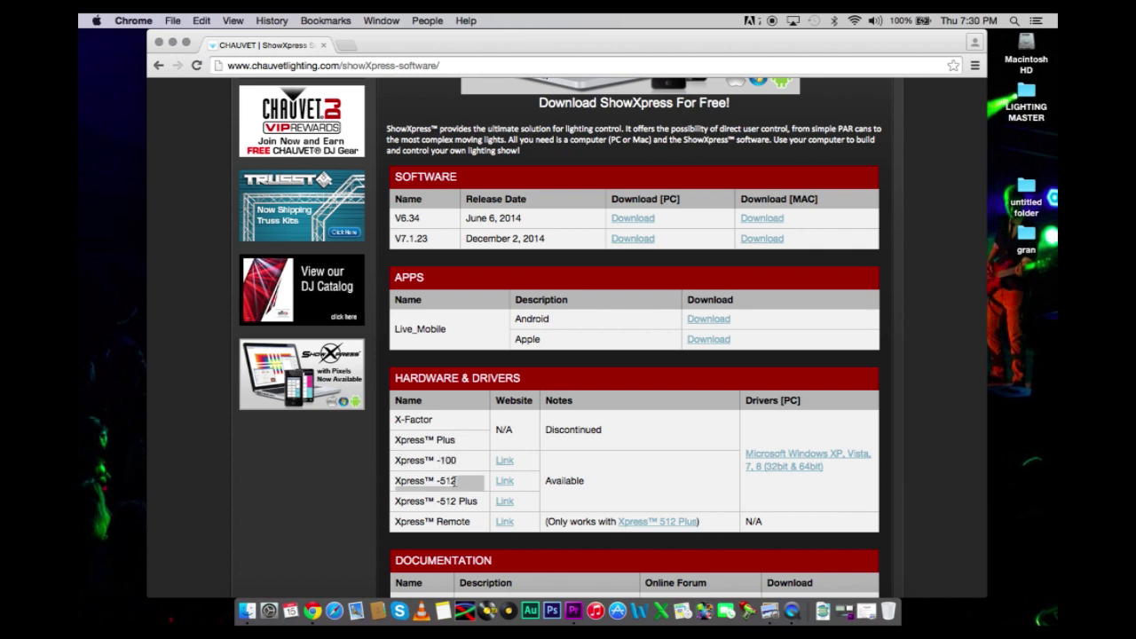
pyautogui.click(439, 460)
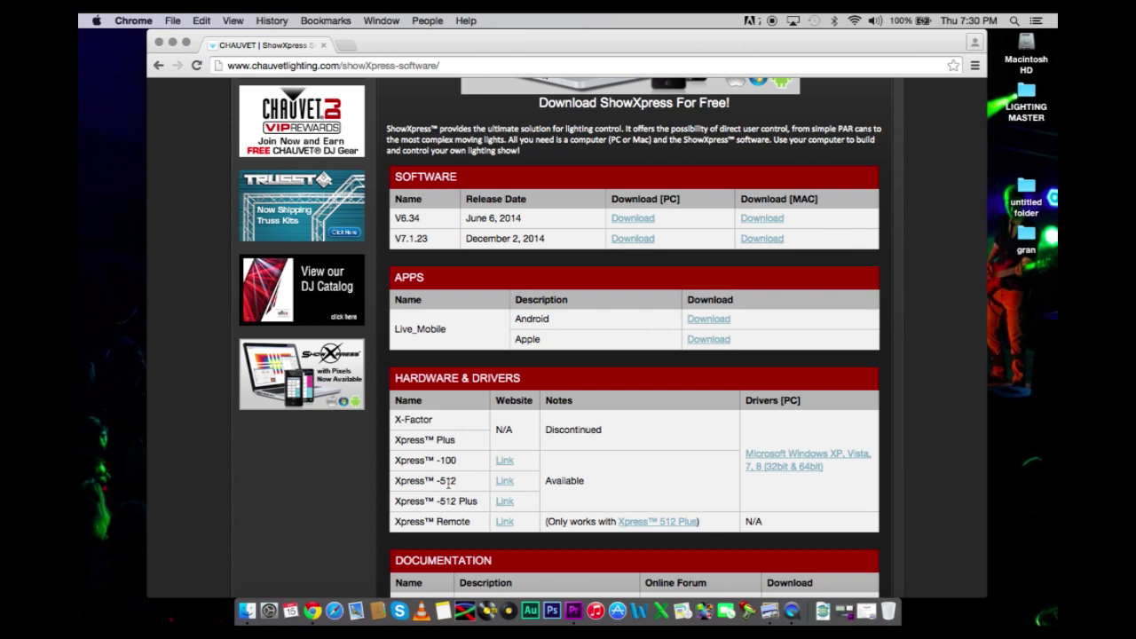
pyautogui.moveTo(440, 481); pyautogui.dragTo(463, 482)
pyautogui.click(461, 486)
pyautogui.scroll(5, 622, 448)
pyautogui.scroll(-7, 622, 448)
pyautogui.scroll(7, 634, 390)
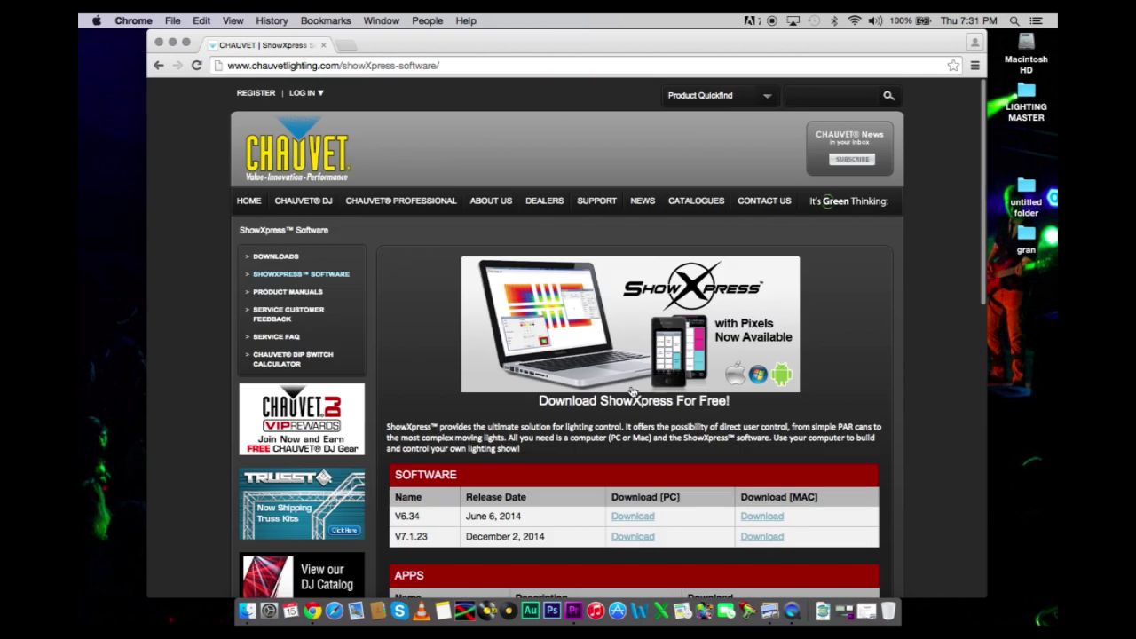
pyautogui.scroll(-3, 686, 428)
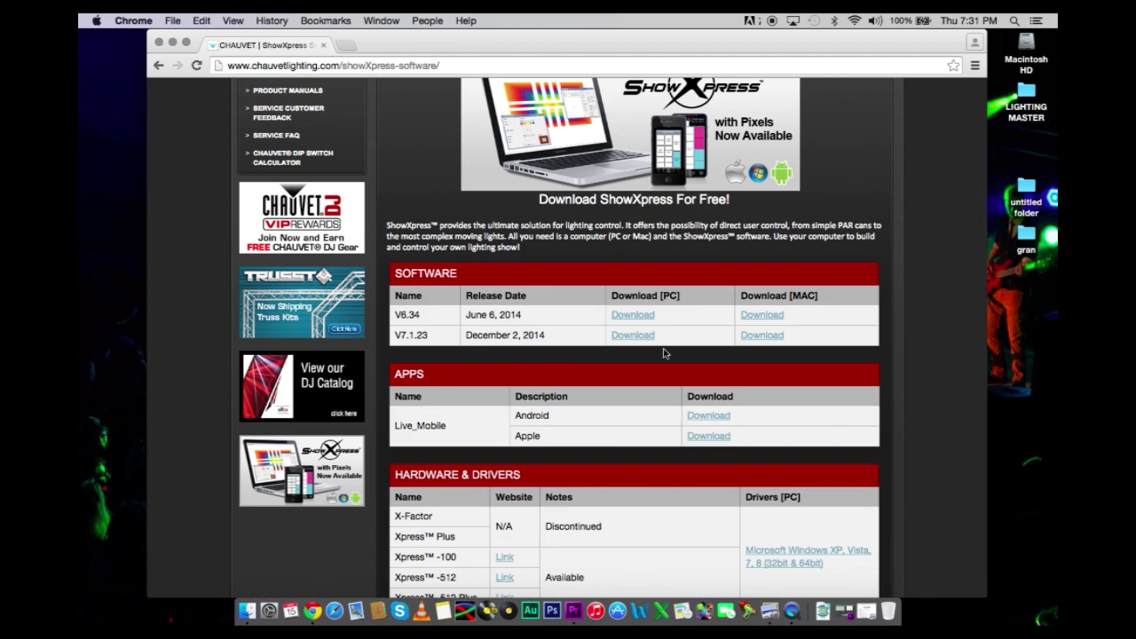
pyautogui.scroll(-1, 631, 426)
pyautogui.scroll(-1, 602, 434)
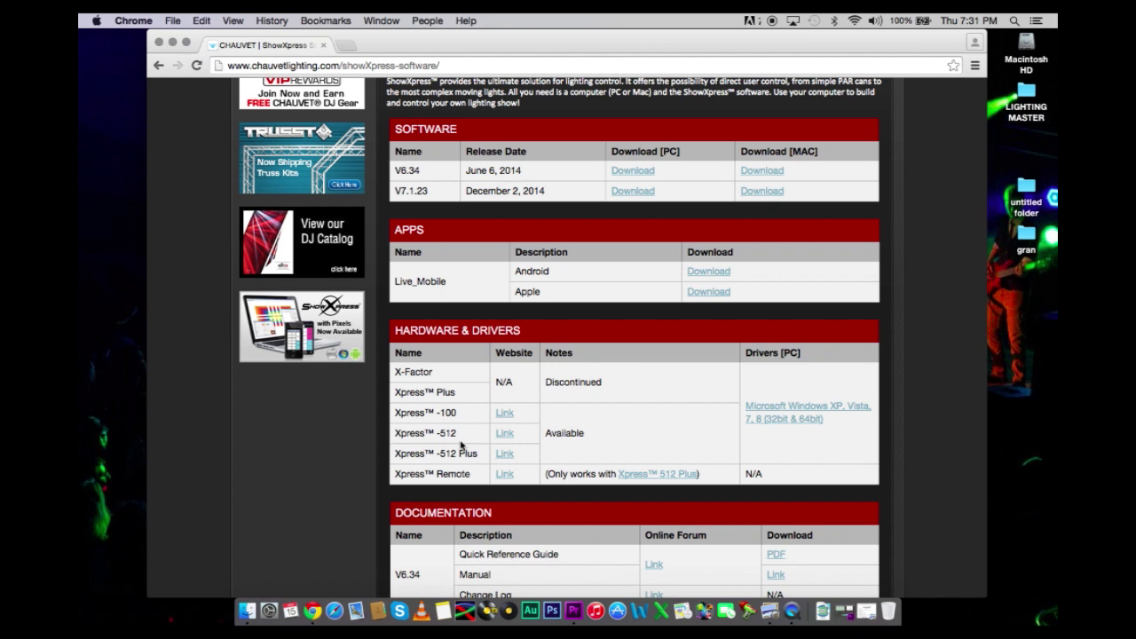
pyautogui.scroll(5, 461, 444)
pyautogui.scroll(-3, 764, 400)
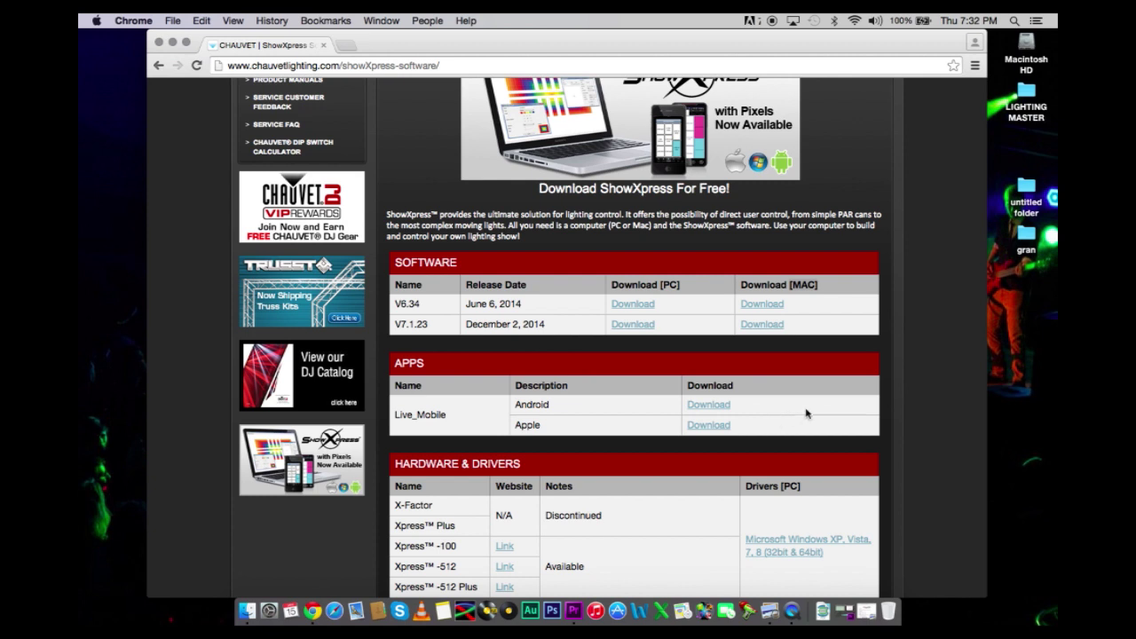
pyautogui.scroll(-10, 906, 397)
pyautogui.scroll(12, 904, 398)
pyautogui.scroll(4, 905, 399)
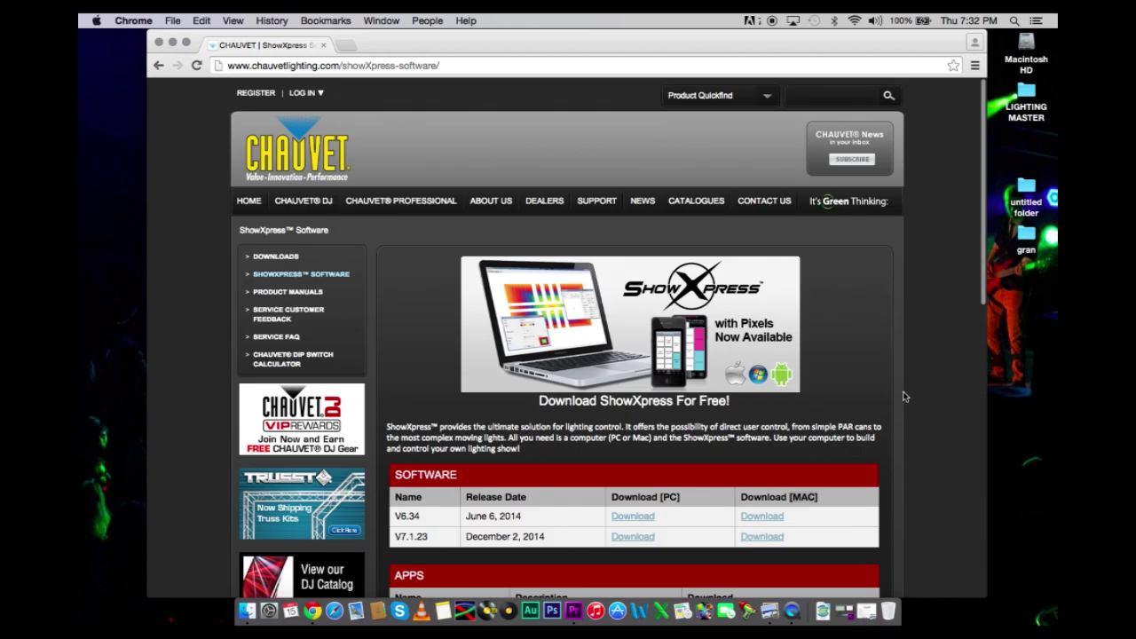
# - Close the browser, launch ShowXpress and show the Editor's Fixtures DMX channel grid
pyautogui.click(159, 43)
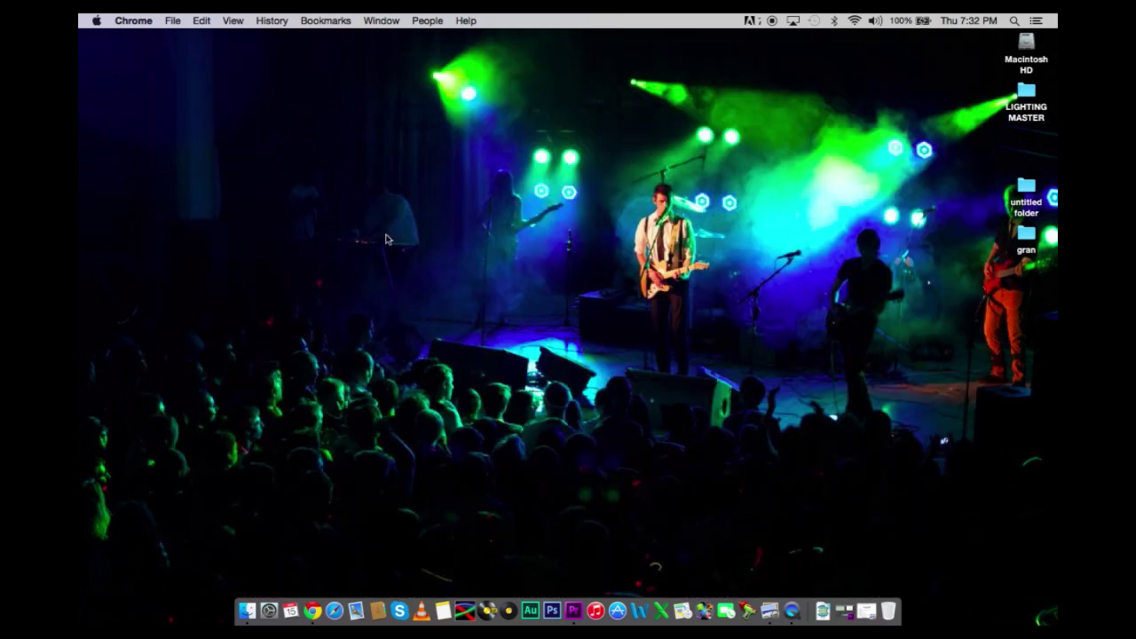
pyautogui.click(465, 610)
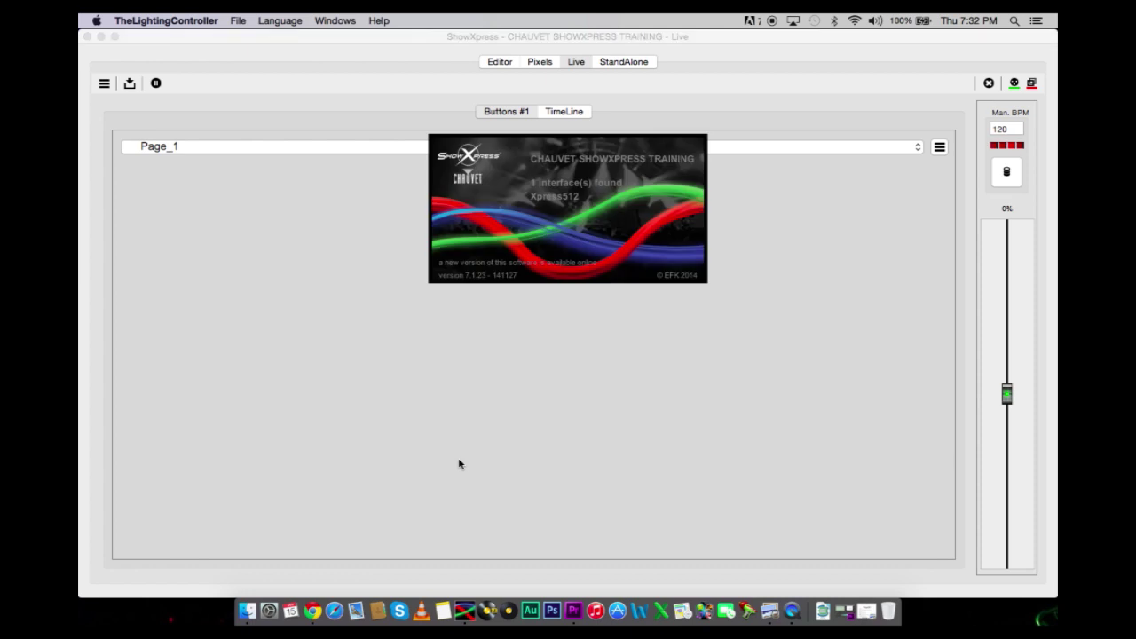
pyautogui.click(495, 64)
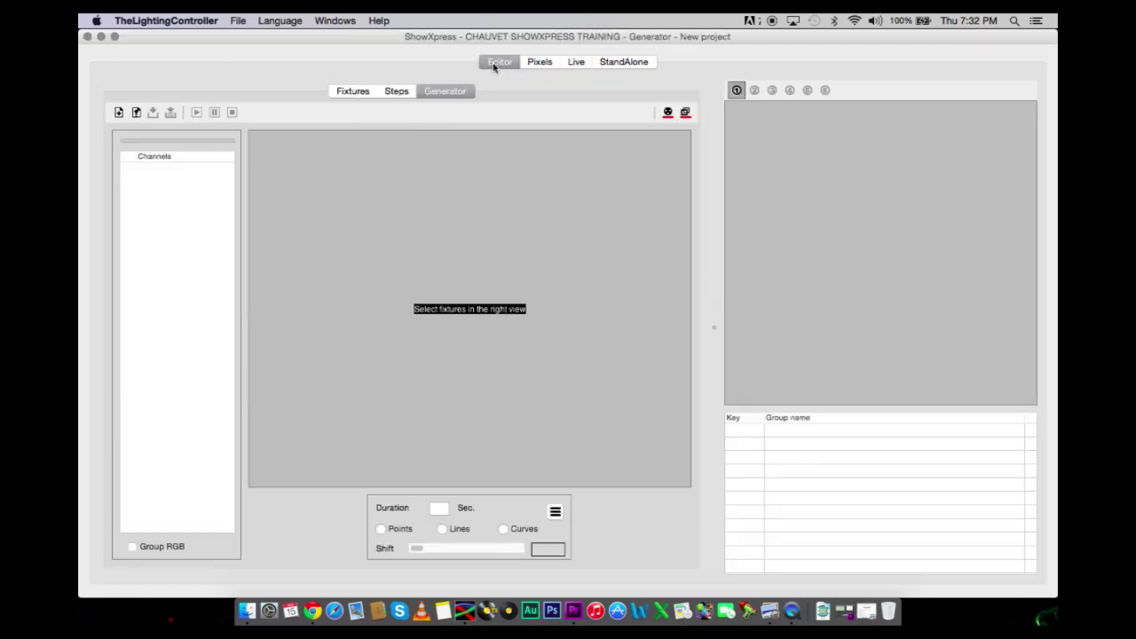
pyautogui.click(344, 91)
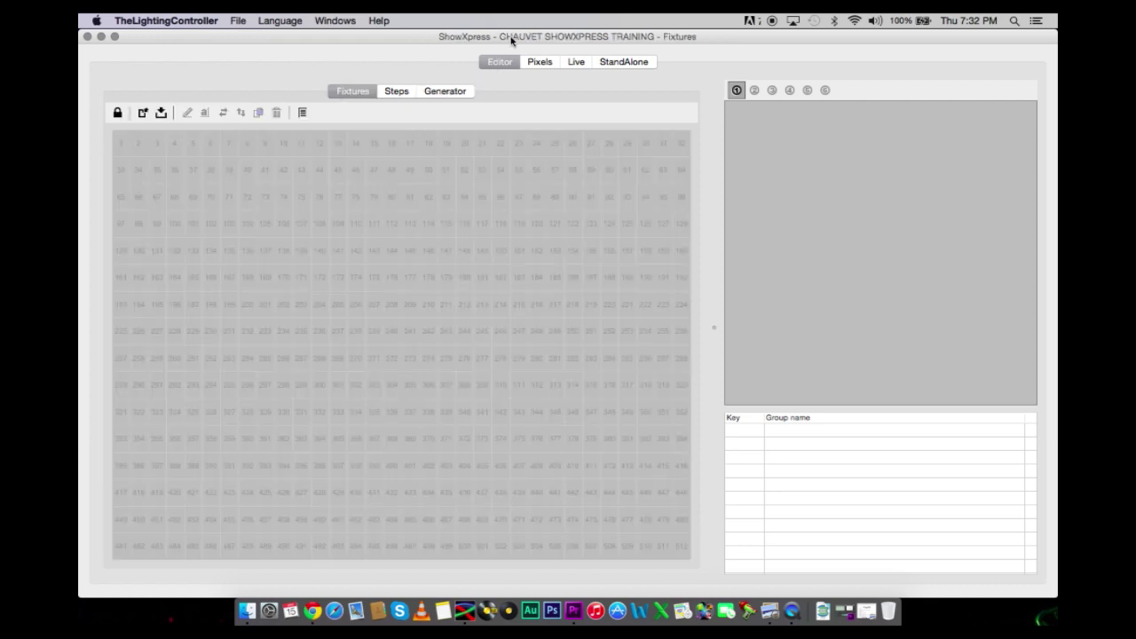
pyautogui.moveTo(513, 39); pyautogui.dragTo(514, 39)
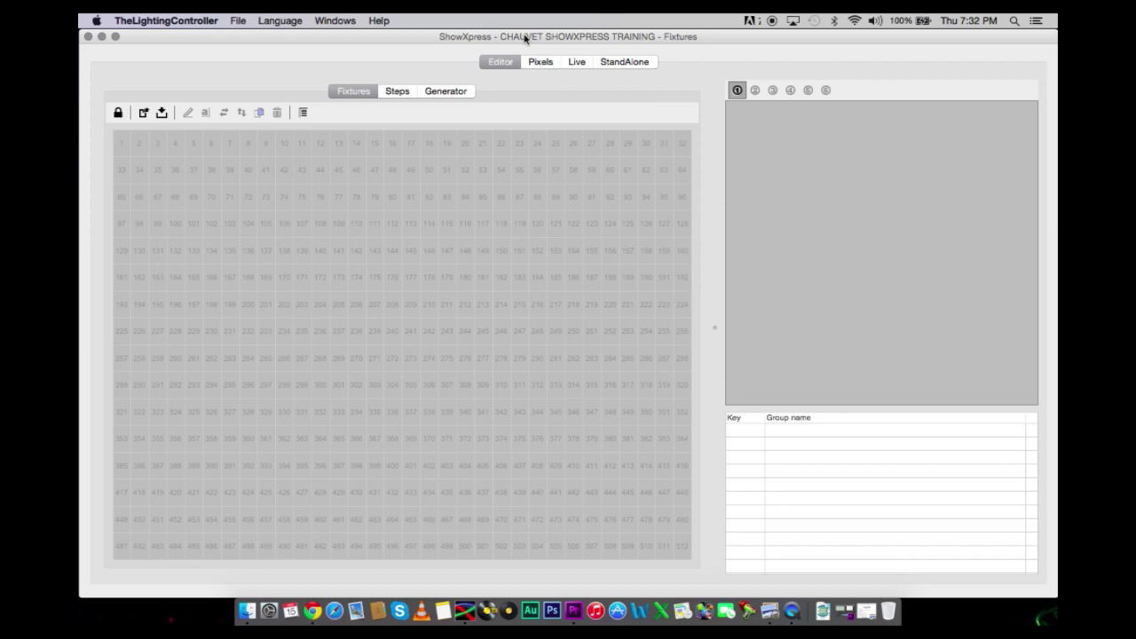
# - Review the File menu's New, Open, Import and Export lightshow commands, then move to Language
pyautogui.click(238, 22)
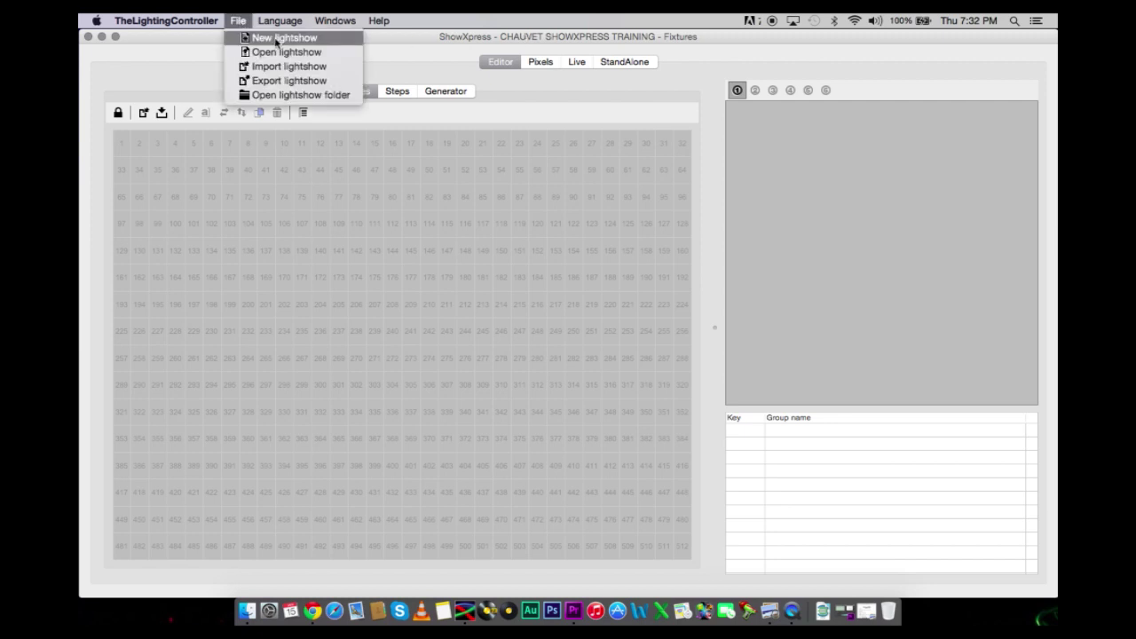
pyautogui.click(528, 45)
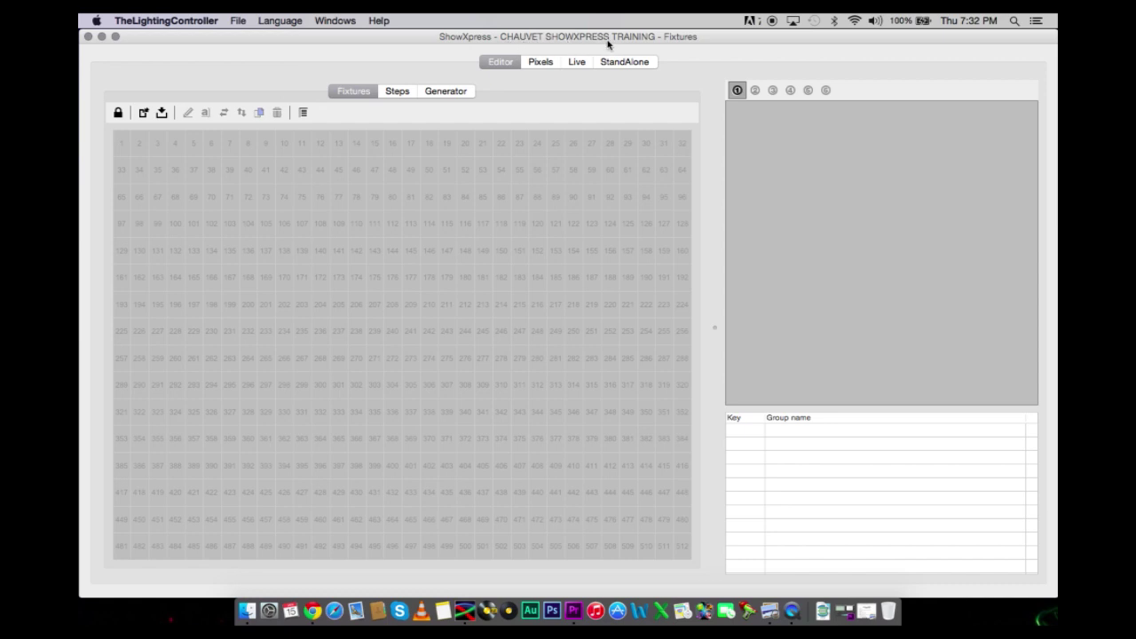
pyautogui.click(242, 20)
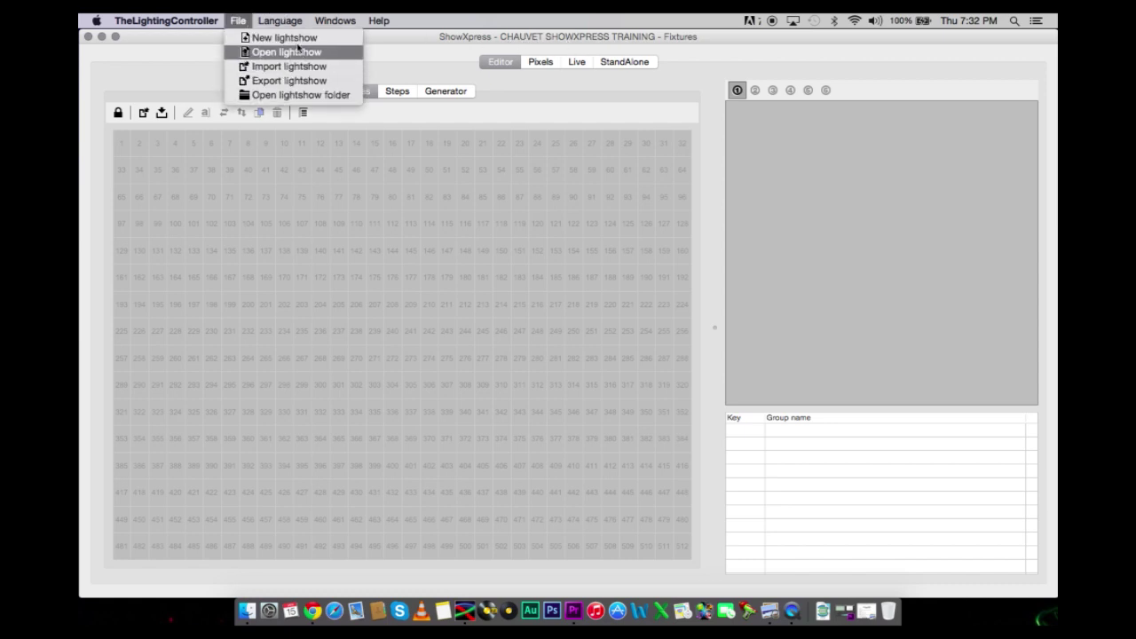
pyautogui.click(237, 22)
pyautogui.click(239, 24)
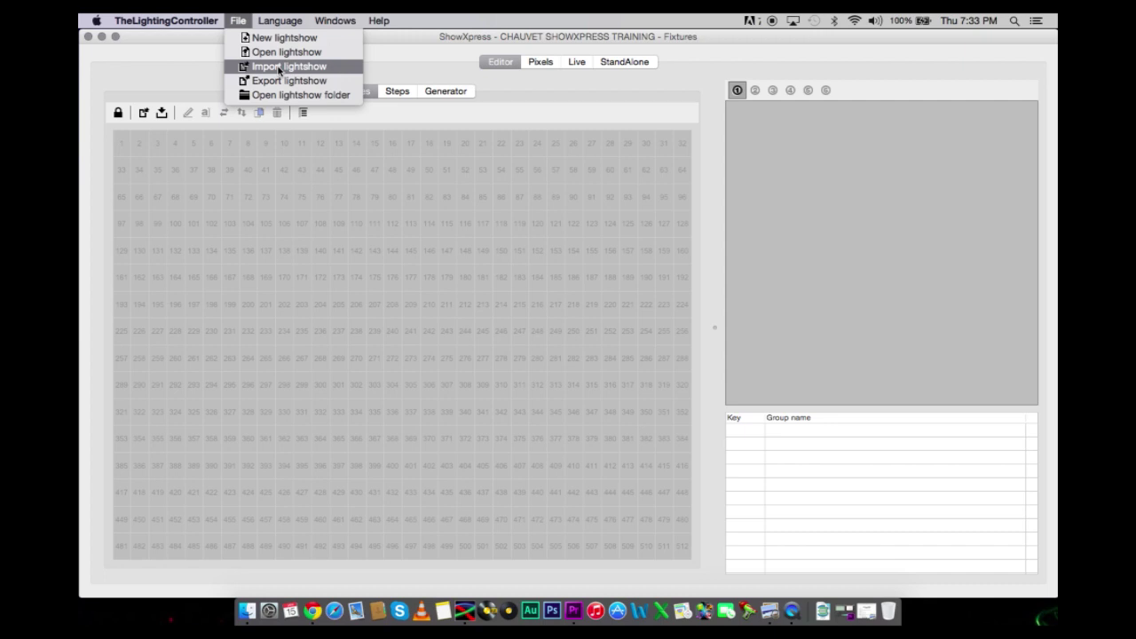
pyautogui.moveTo(279, 21)
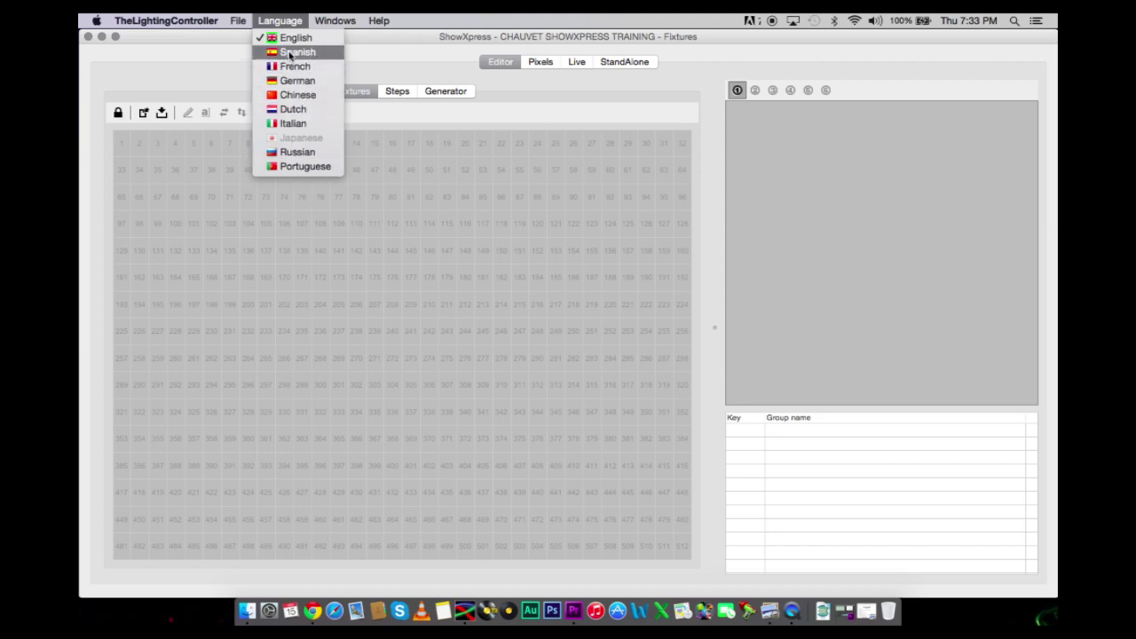
# - Open Windows > 3DView and orbit the camera around the empty room
pyautogui.moveTo(325, 21)
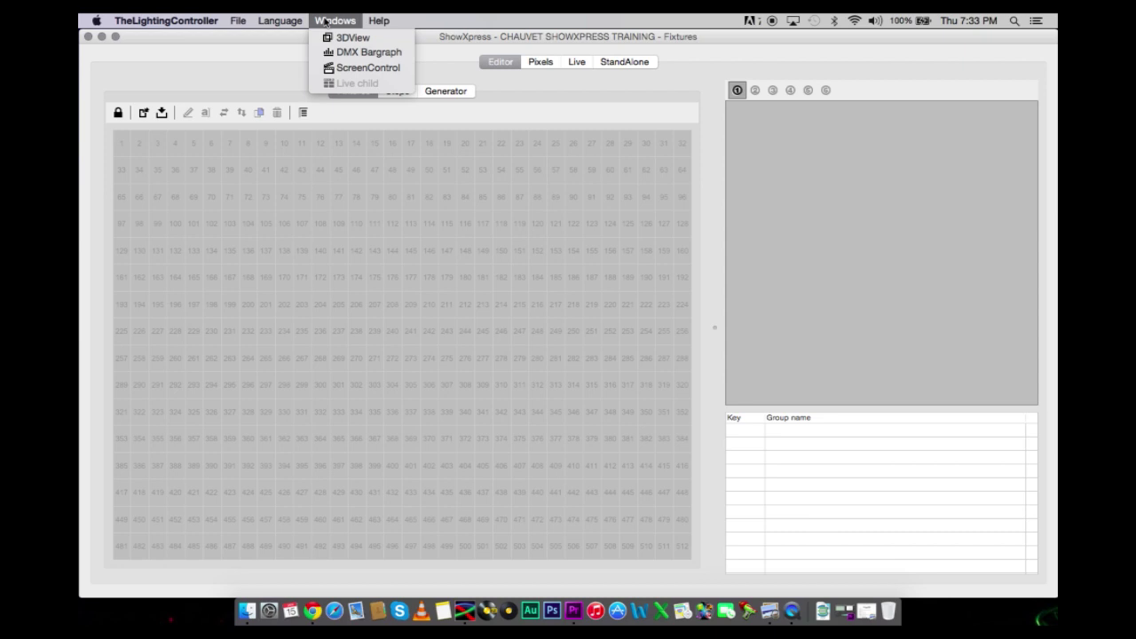
pyautogui.click(328, 37)
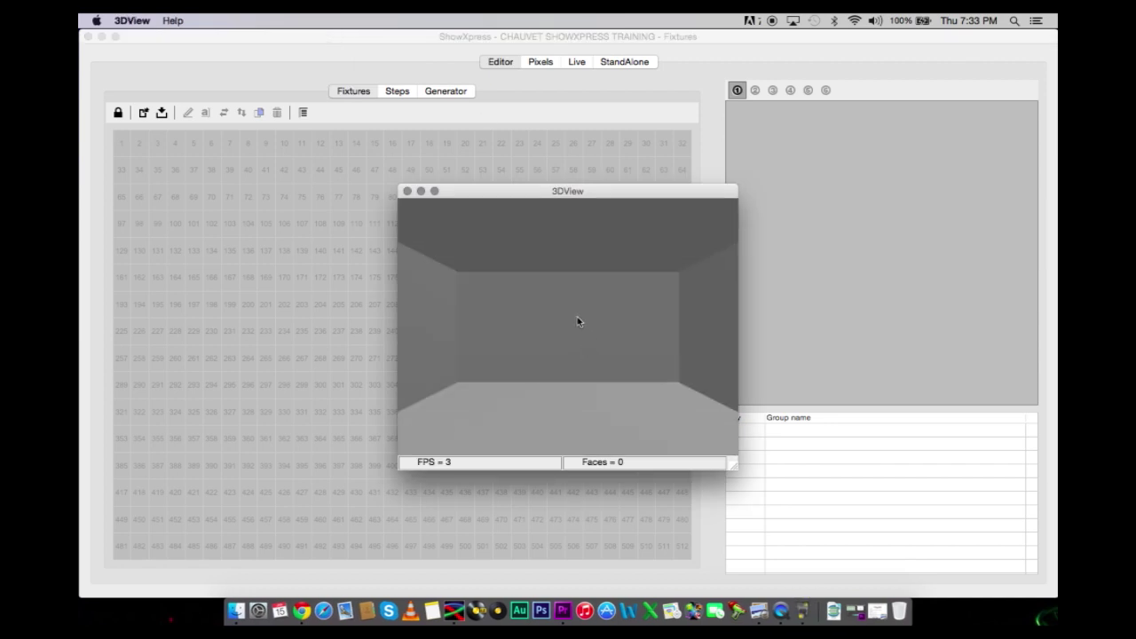
pyautogui.moveTo(571, 352)
pyautogui.mouseDown()
pyautogui.moveTo(553, 340)
pyautogui.moveTo(578, 364)
pyautogui.moveTo(567, 368)
pyautogui.moveTo(570, 358)
pyautogui.mouseUp()
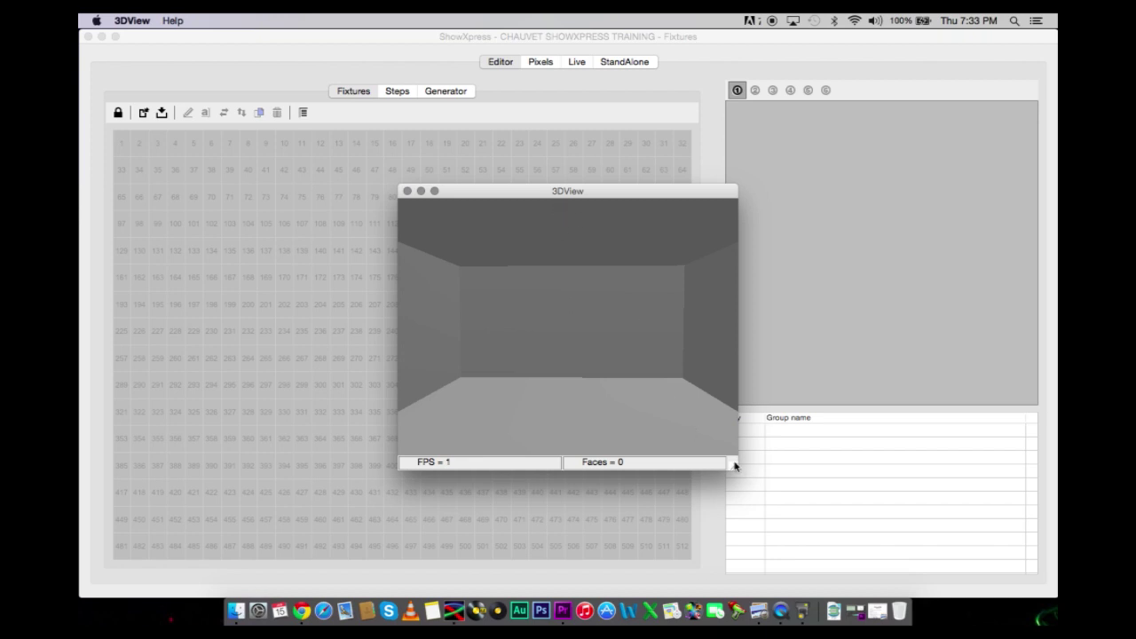
# - Shrink the 3DView, move it to the right side, and bring up the Help menu
pyautogui.moveTo(735, 463); pyautogui.dragTo(725, 425)
pyautogui.moveTo(538, 192); pyautogui.dragTo(828, 187)
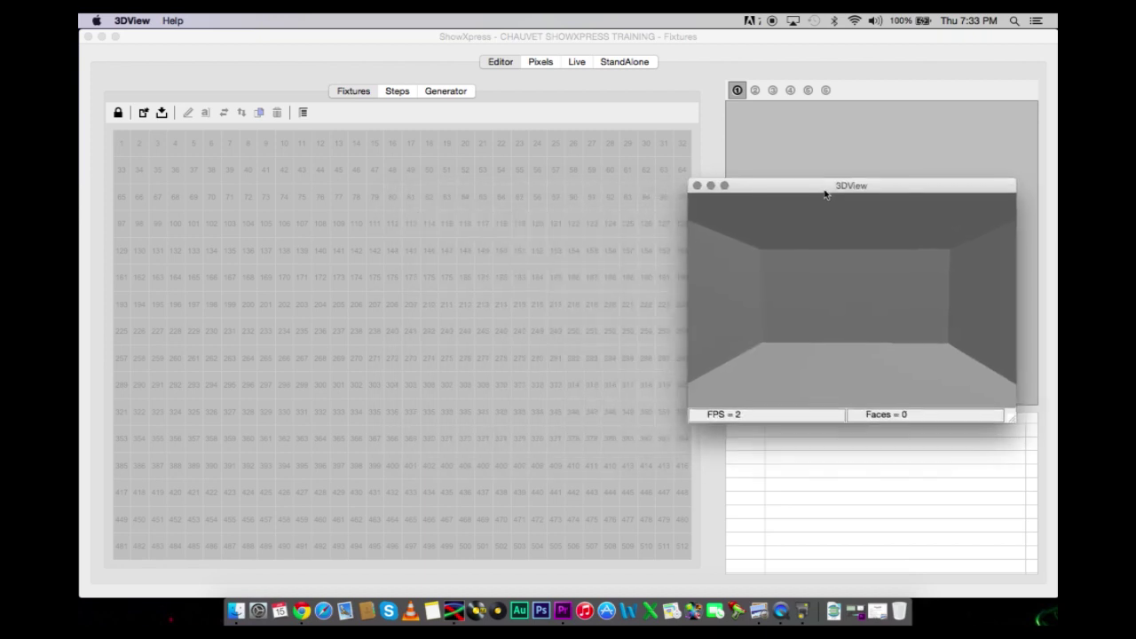
pyautogui.click(351, 69)
pyautogui.click(379, 21)
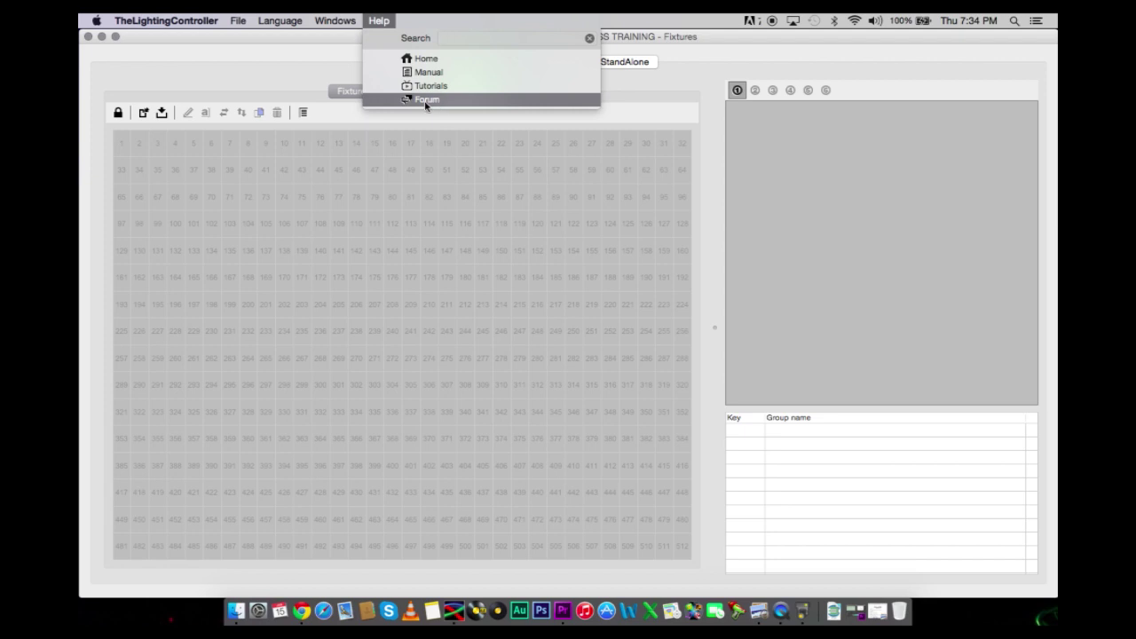
# - Dismiss the Help menu and go from the Fixtures grid to the Steps editor's New scene
pyautogui.click(375, 26)
pyautogui.moveTo(465, 39); pyautogui.dragTo(466, 39)
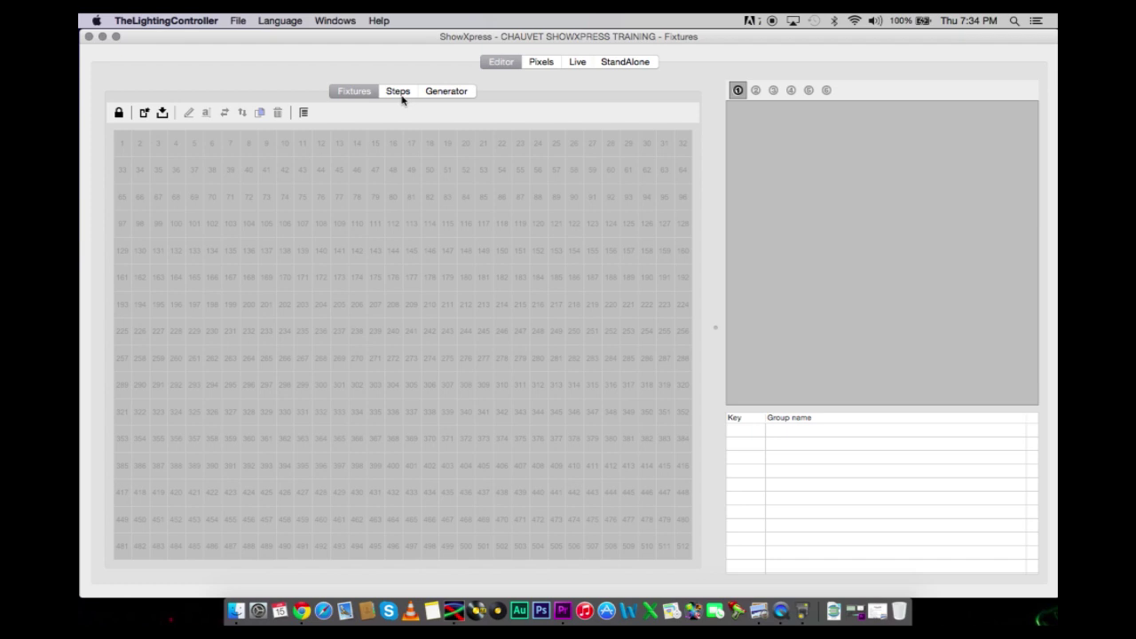
pyautogui.click(355, 92)
pyautogui.click(396, 93)
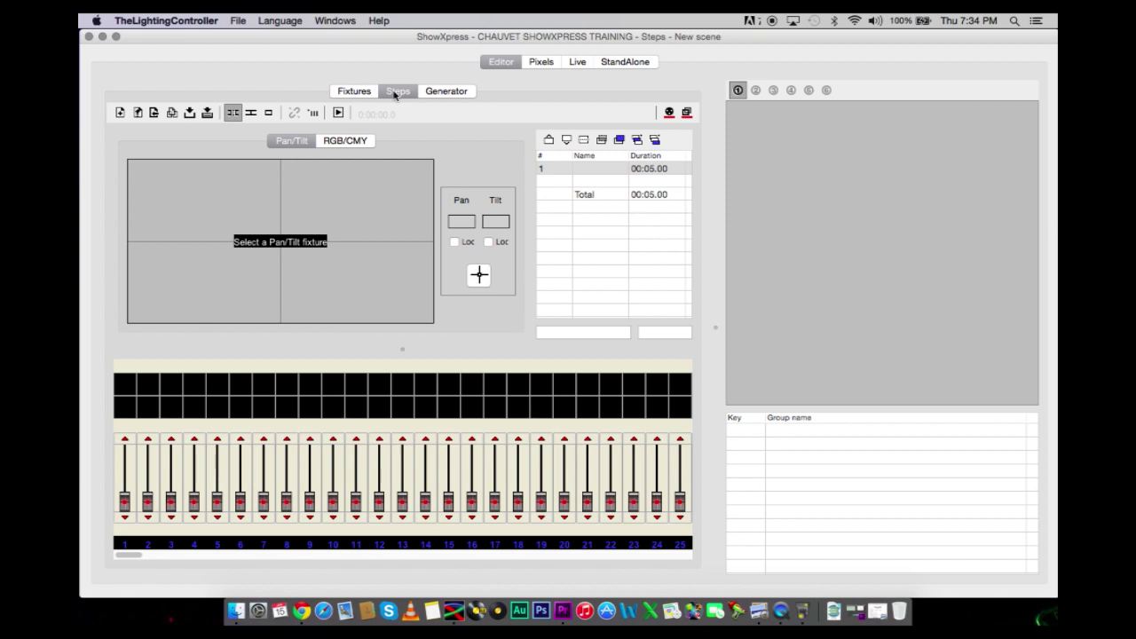
# - Switch the Steps editor to the RGB/CMY colour wheel, then to the Generator view
pyautogui.click(347, 145)
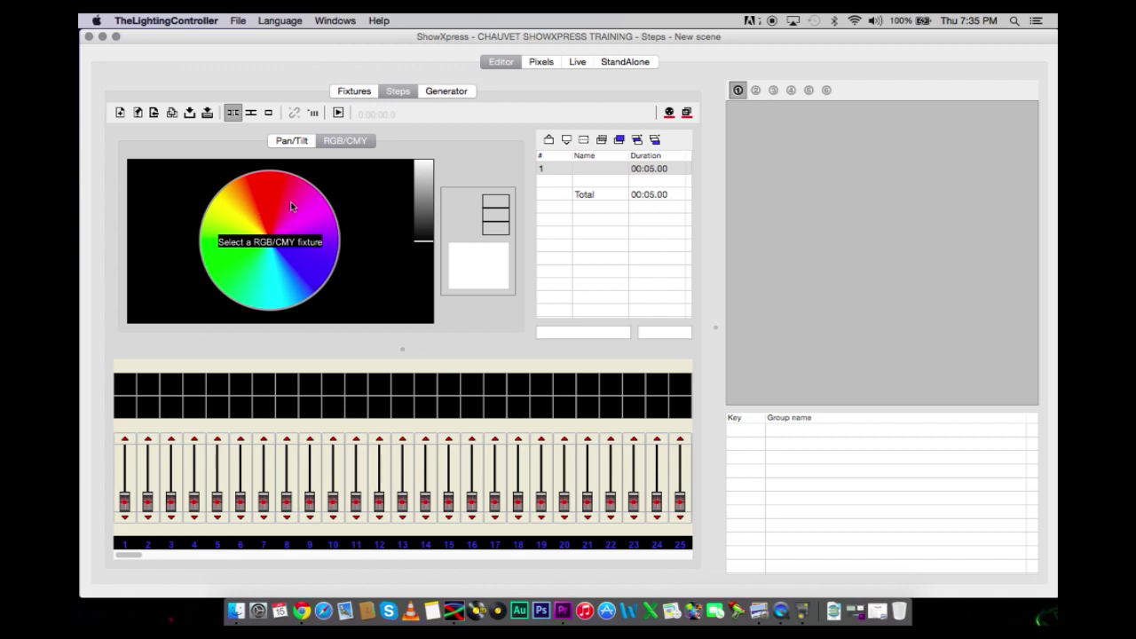
pyautogui.click(438, 98)
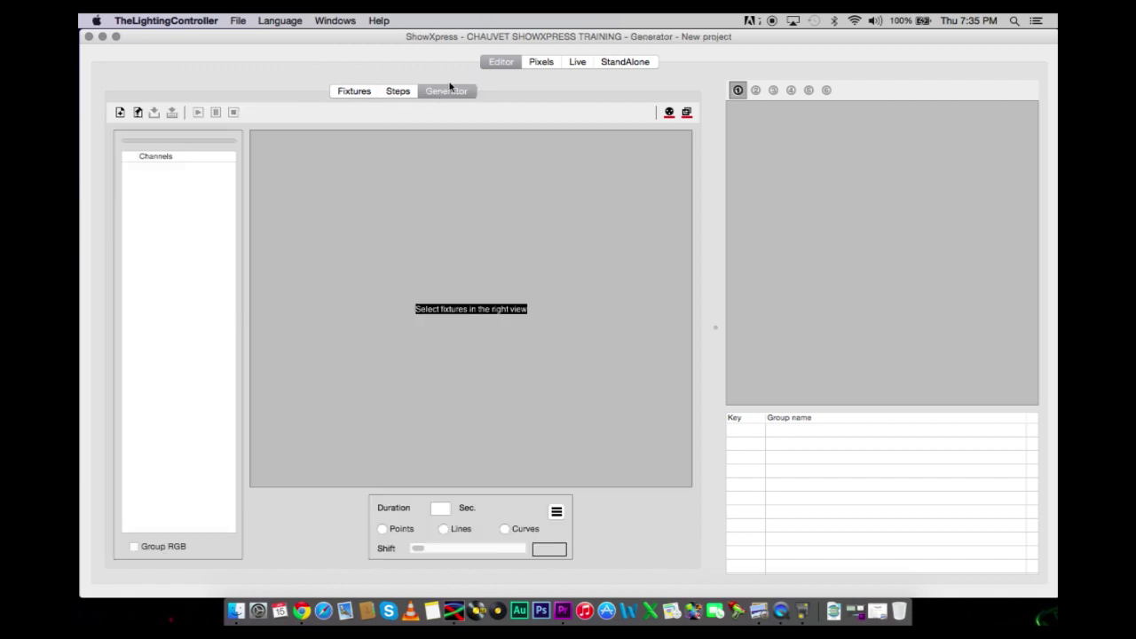
# - Toggle between Steps and Generator, ending on the Generator with its empty Channels list
pyautogui.click(399, 92)
pyautogui.click(439, 92)
pyautogui.click(398, 93)
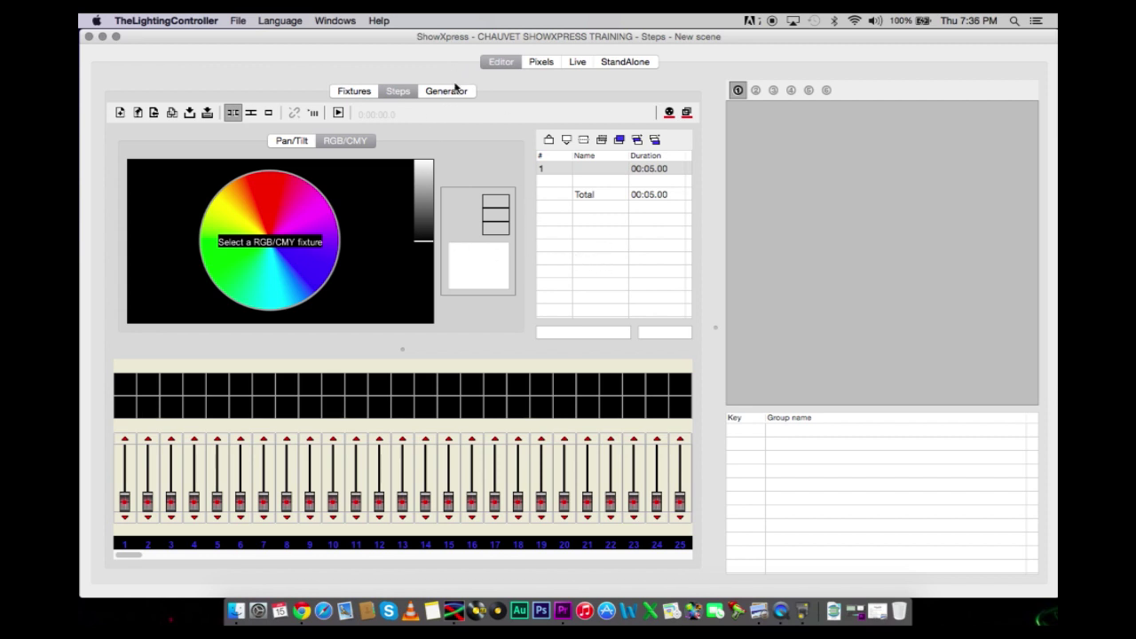
pyautogui.click(454, 92)
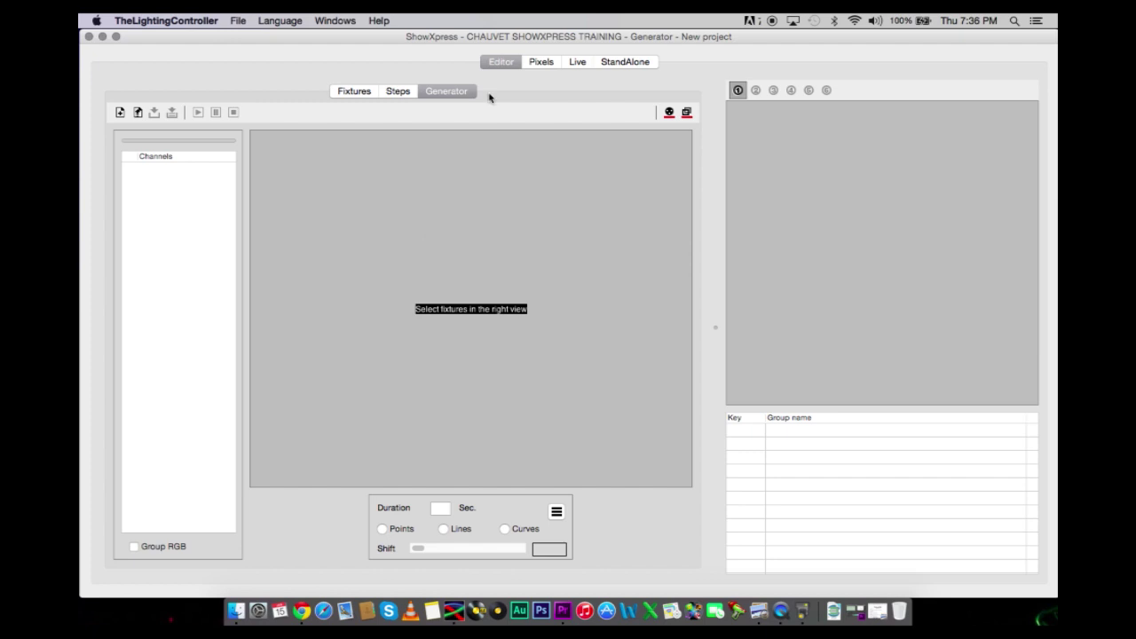
# - Show the Pixels workspace with its empty Effects list and blank pixel grid
pyautogui.click(546, 64)
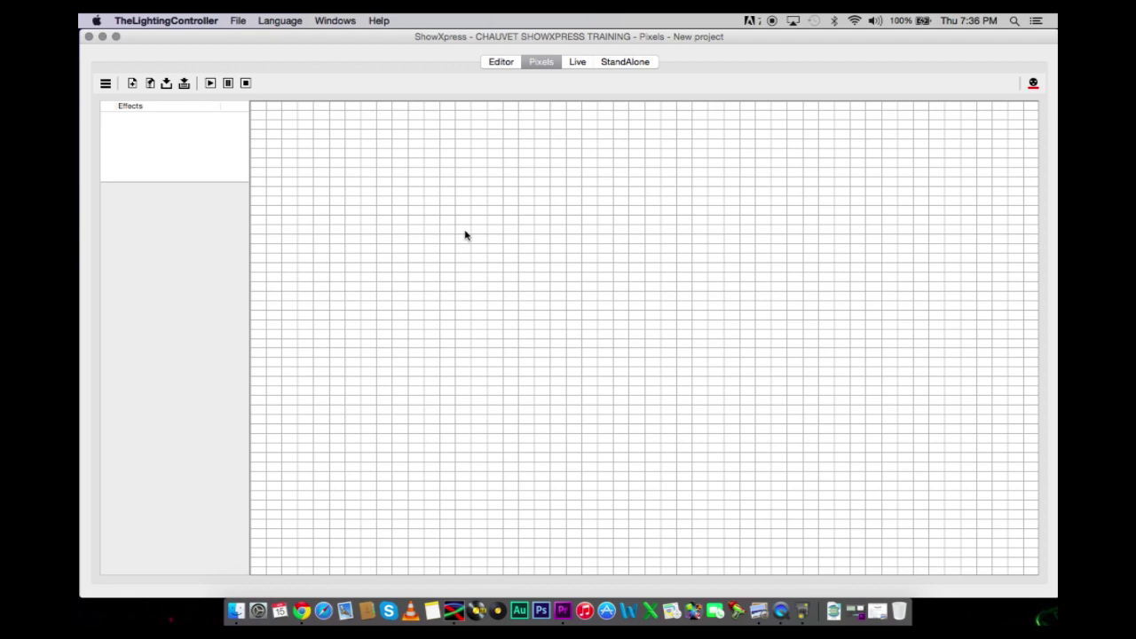
# - Show the Live TimeLine's video, audio and light scene tracks, then the StandAlone view
pyautogui.click(571, 67)
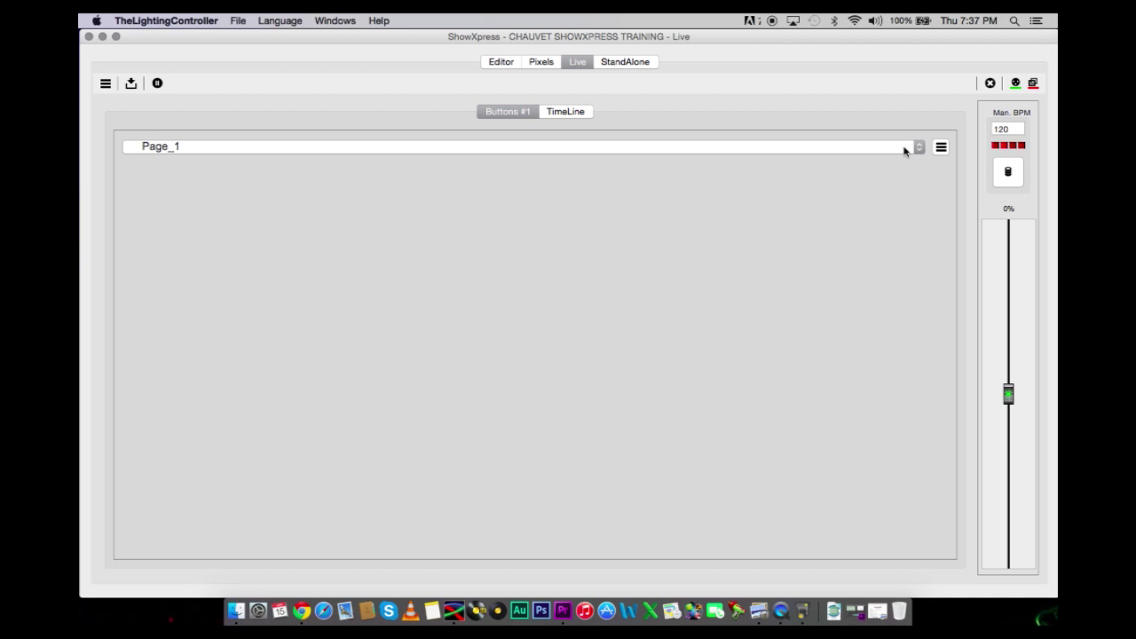
pyautogui.click(577, 116)
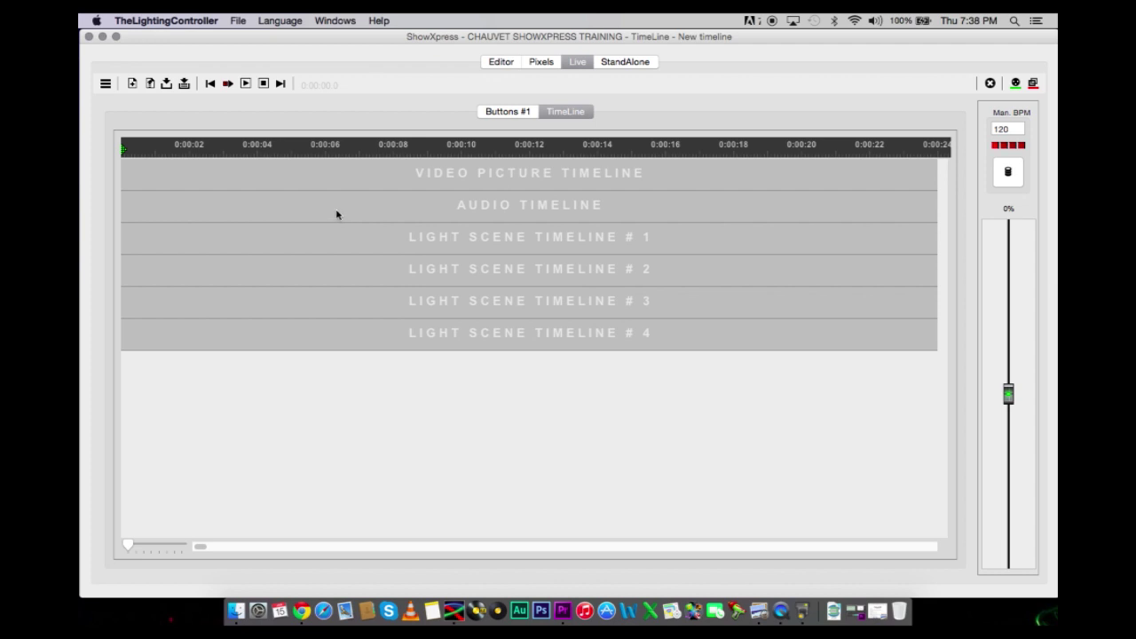
pyautogui.click(626, 64)
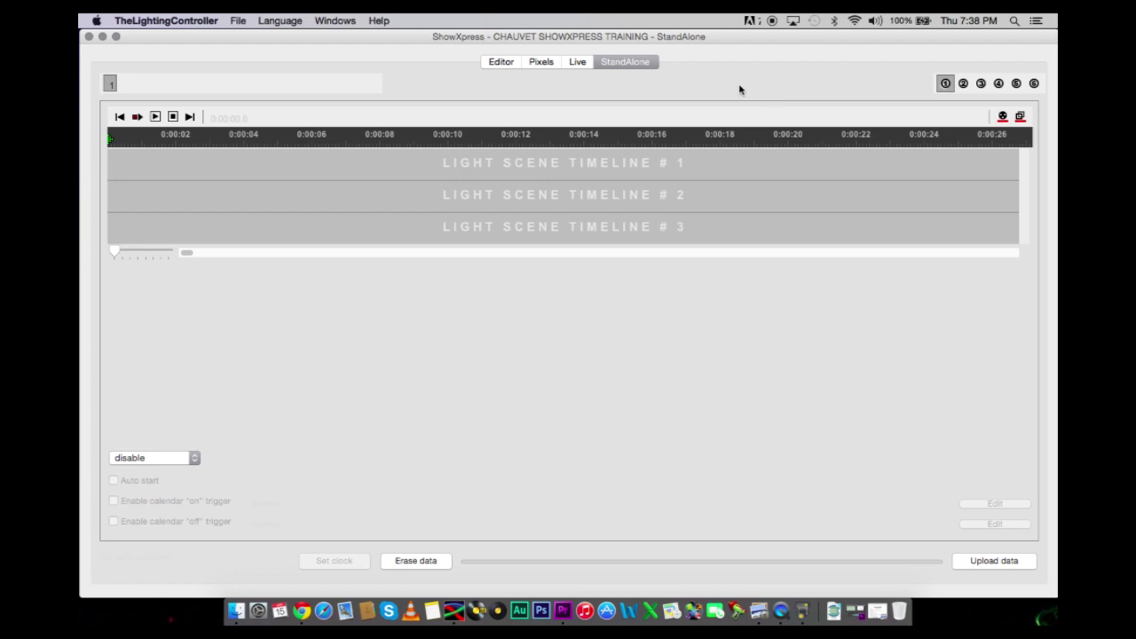
# - Step back through Live and Pixels to the Editor's Fixtures grid of DMX channels 1–512
pyautogui.click(573, 63)
pyautogui.click(544, 62)
pyautogui.click(499, 62)
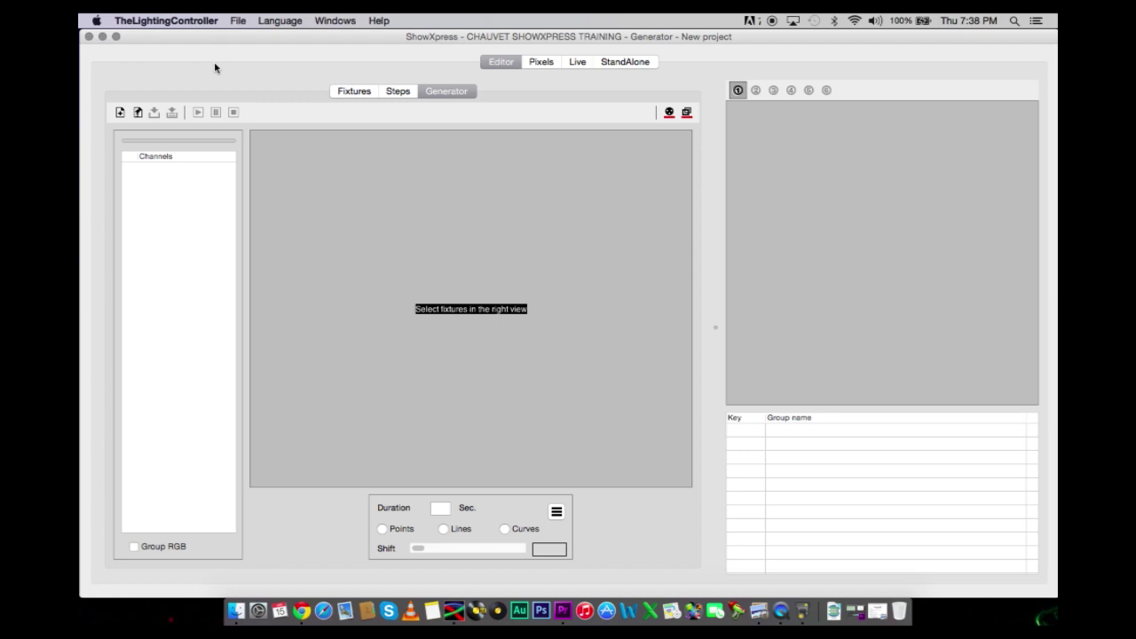
pyautogui.click(341, 93)
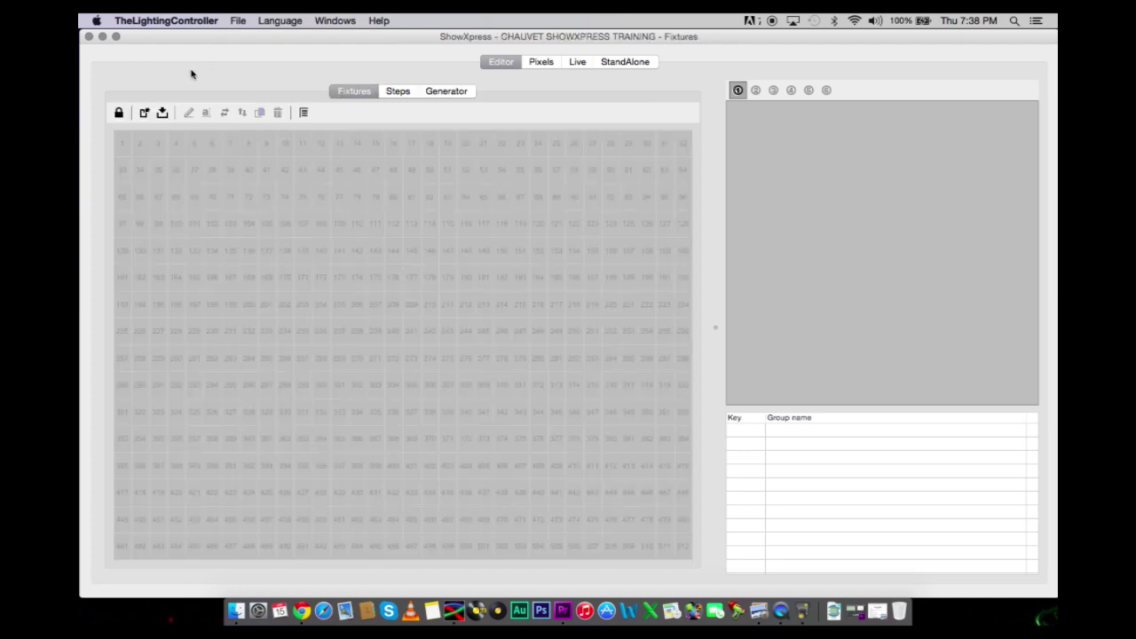